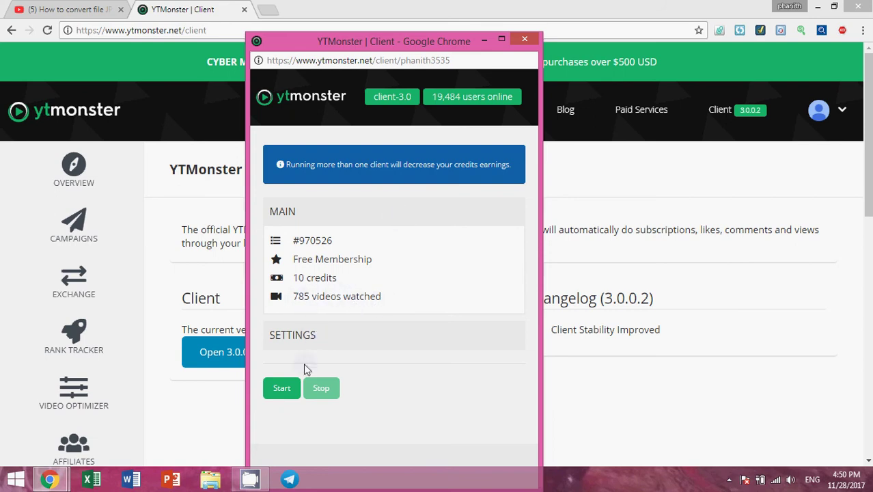
Start the YTMonster client's automatic video watching and close both its waiting page and the client window.
left_click(281, 388)
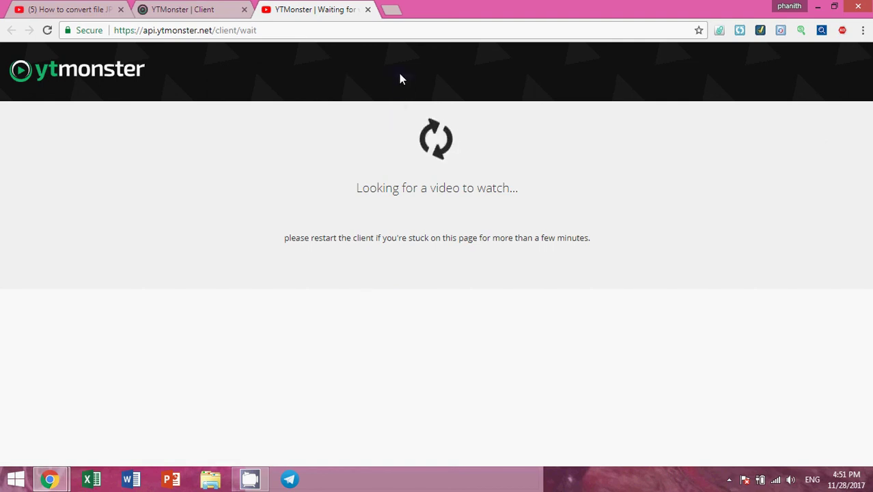
left_click(368, 9)
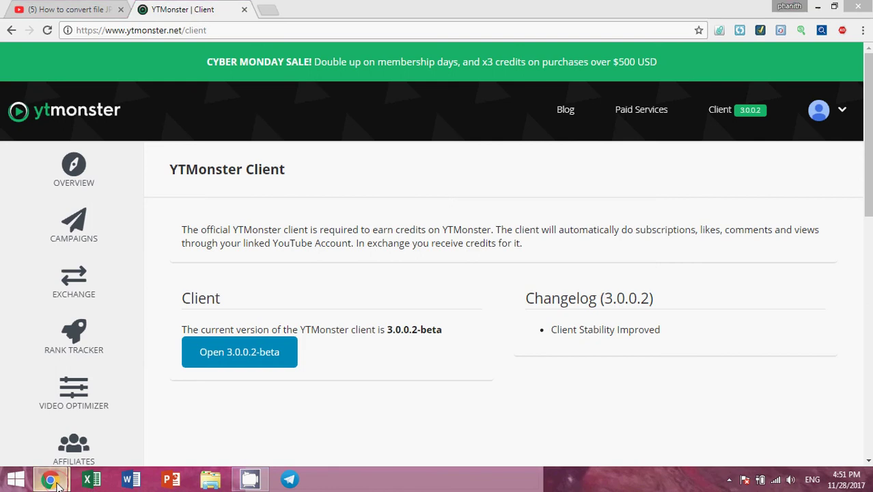
mouse_move(49, 479)
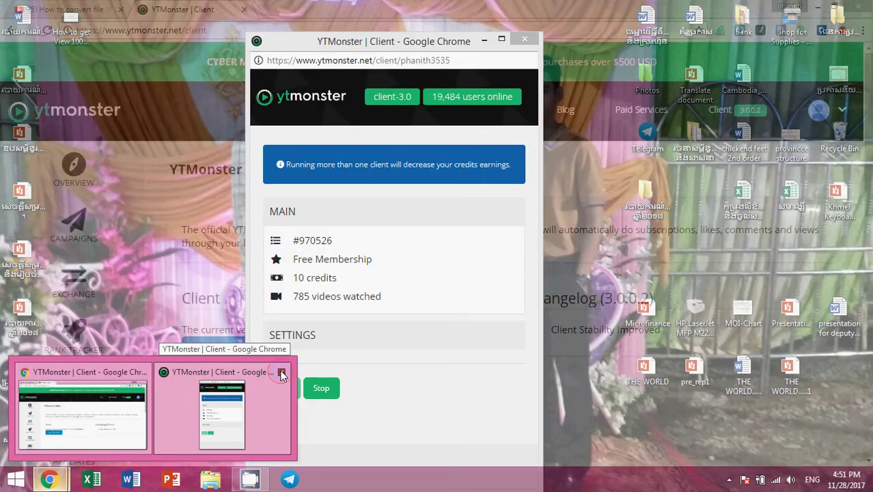
left_click(281, 373)
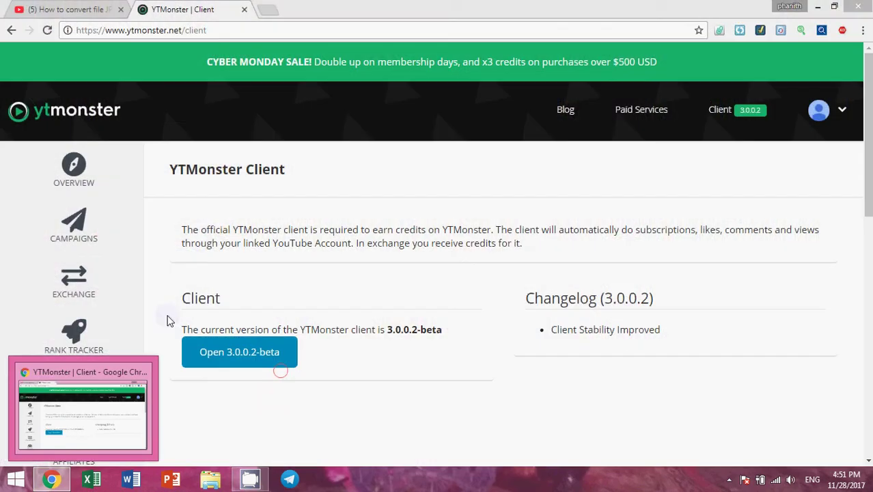
Like the "SOAR FEAR THEY CALL ME THE BARBER (SWAP ACTION) #7" video through the likes exchange and verify the like.
left_click(115, 258)
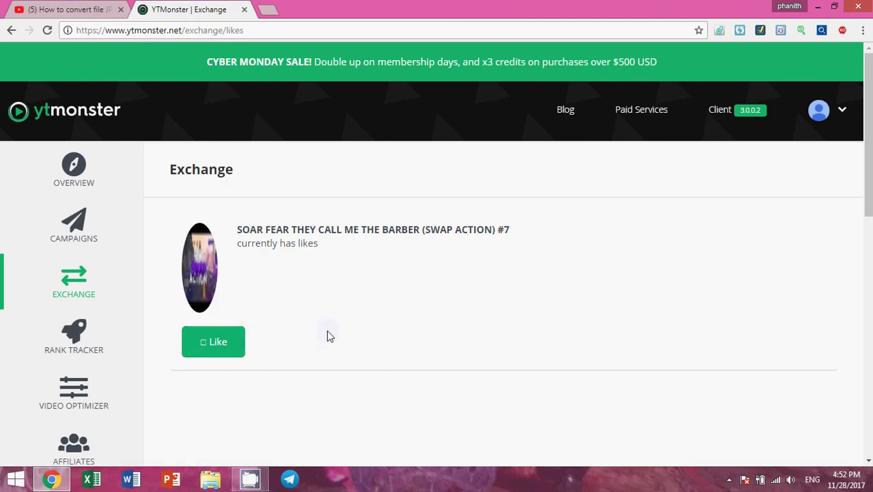
left_click(229, 342)
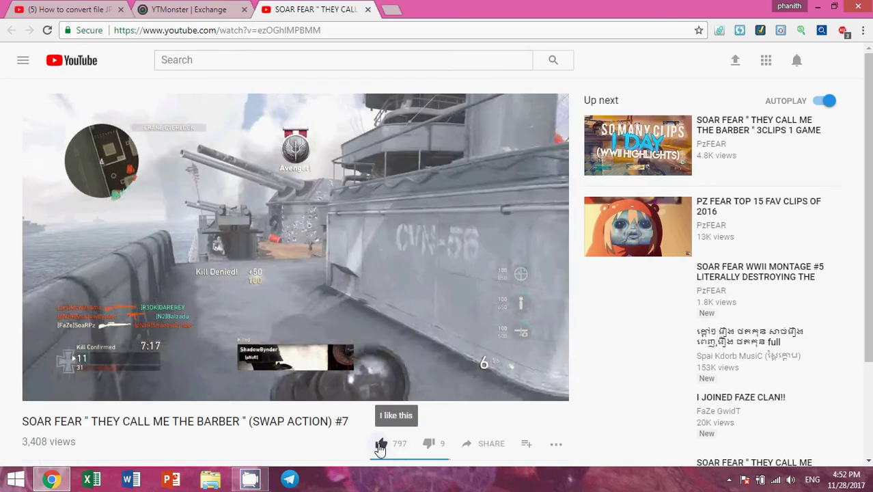
left_click(382, 443)
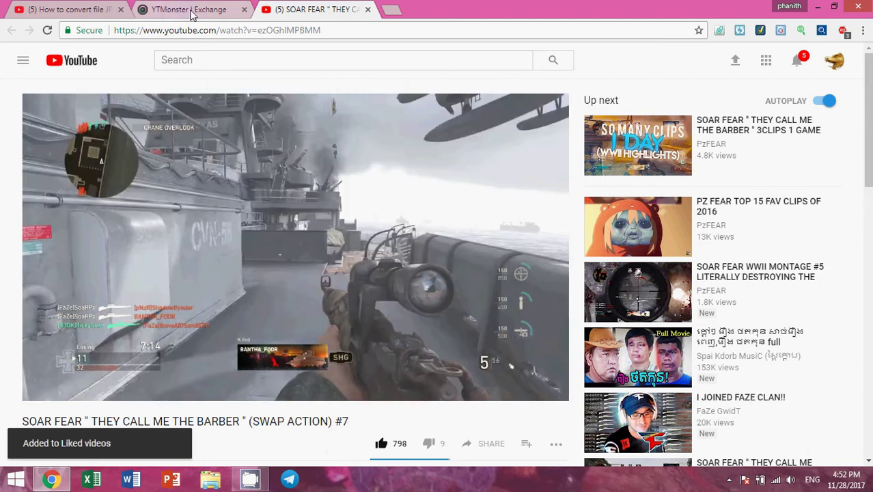
left_click(192, 11)
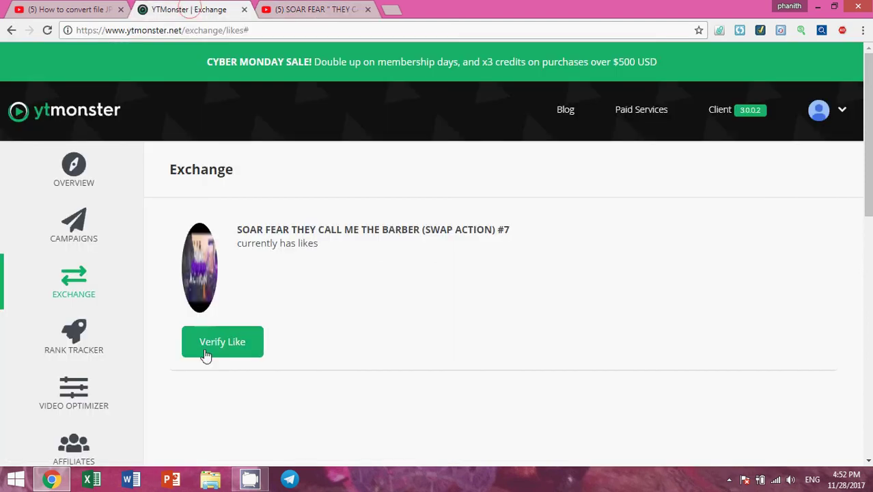
left_click(212, 347)
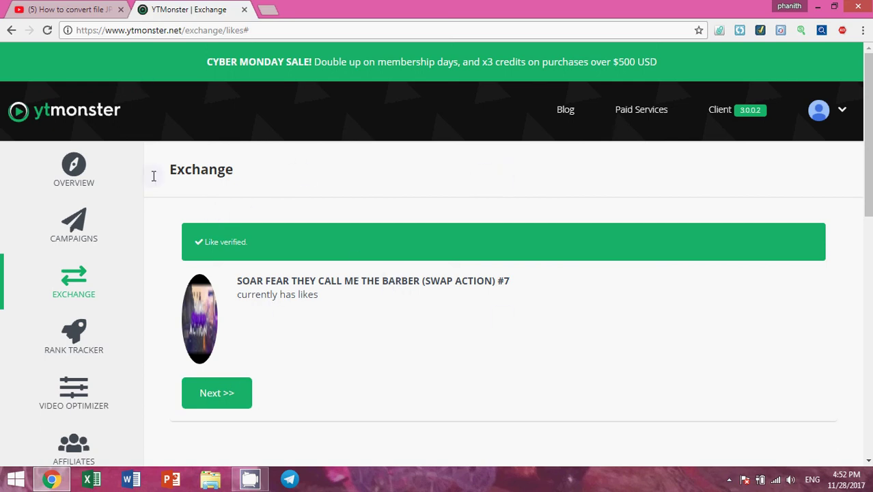
Examine the account overview for the credit balance, daily bonus and recent credit notifications.
left_click(72, 180)
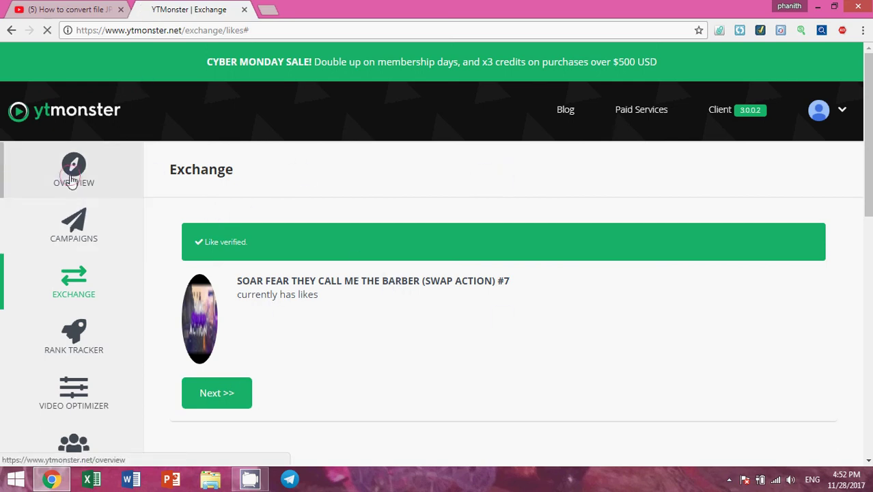
left_click(127, 266)
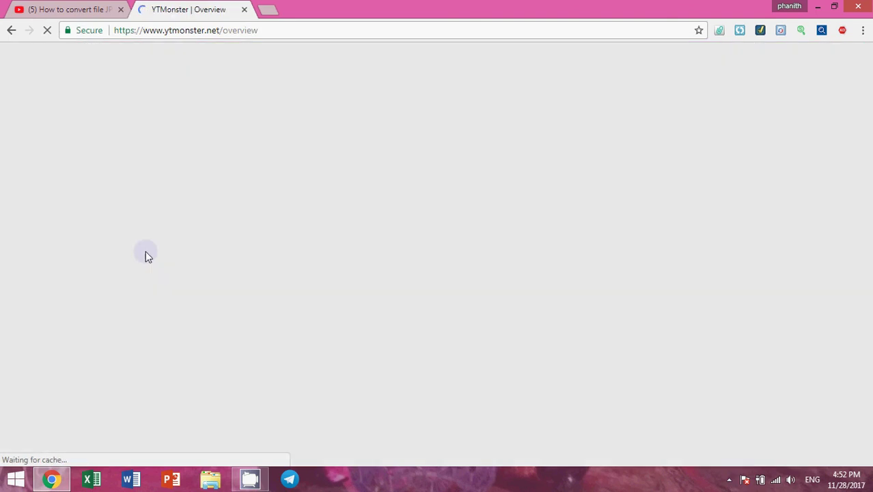
scroll(521, 268, "down", 4)
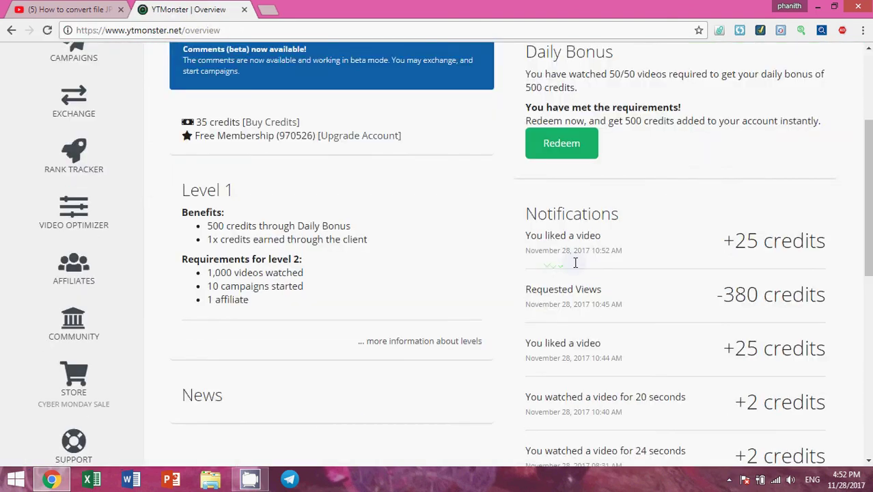
scroll(769, 262, "up", 1)
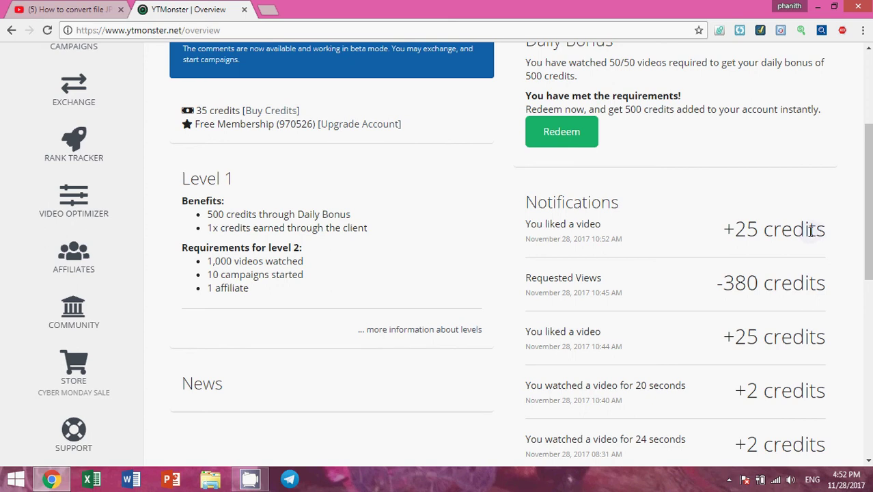
scroll(811, 231, "up", 1)
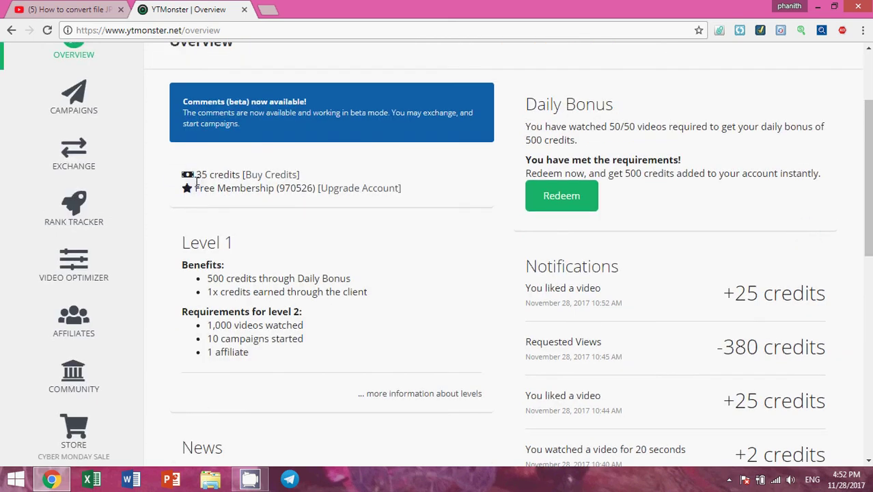
left_click_drag(197, 174, 224, 175)
left_click(216, 174)
scroll(342, 376, "up", 1)
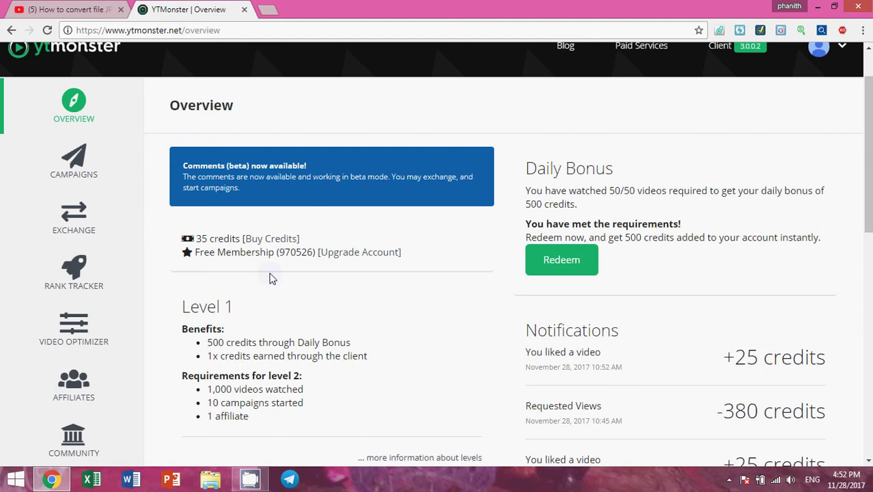
scroll(499, 263, "up", 1)
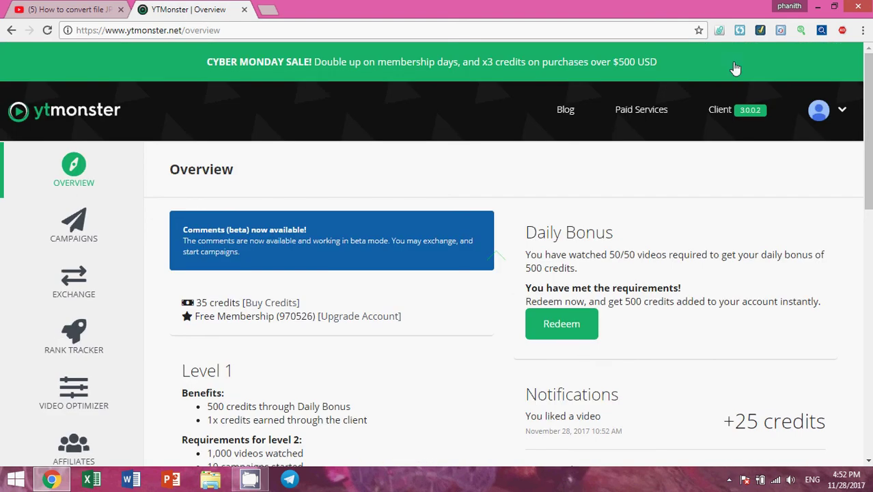
scroll(273, 209, "down", 1)
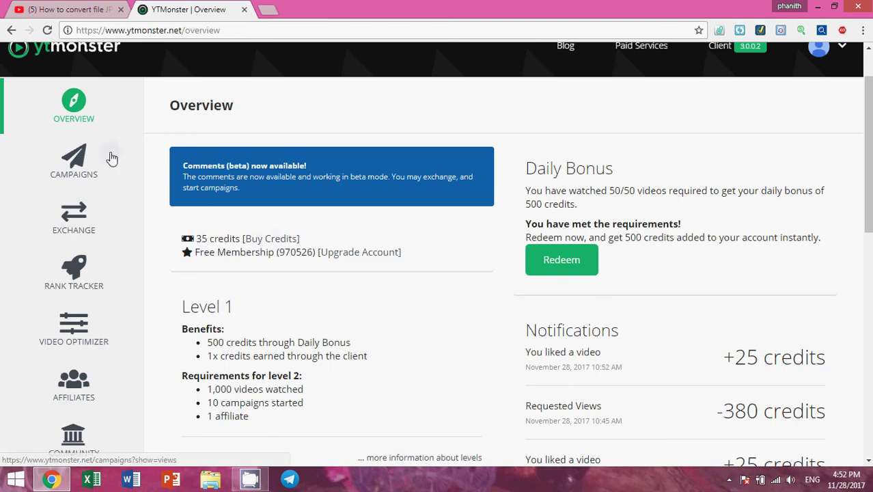
Review the views campaigns, comparing each video's status and its sent views against the requested amount.
left_click(90, 177)
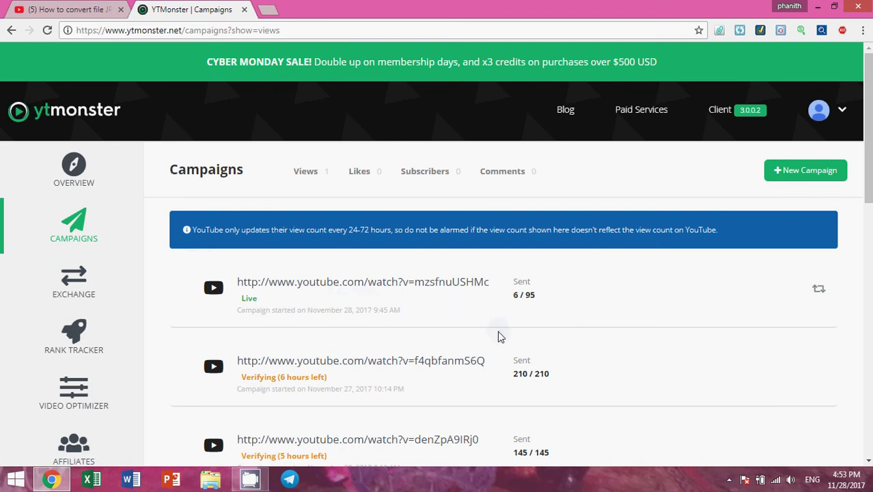
scroll(232, 322, "down", 8)
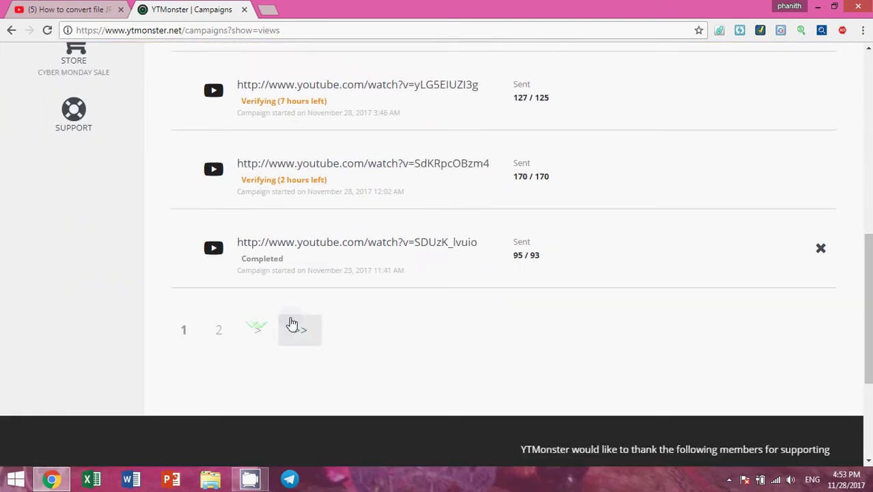
scroll(294, 321, "up", 8)
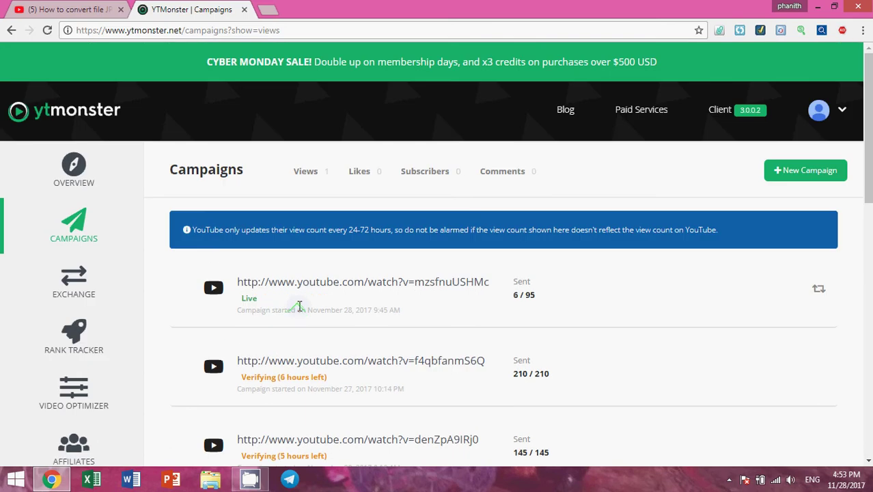
scroll(298, 306, "down", 1)
scroll(569, 299, "up", 1)
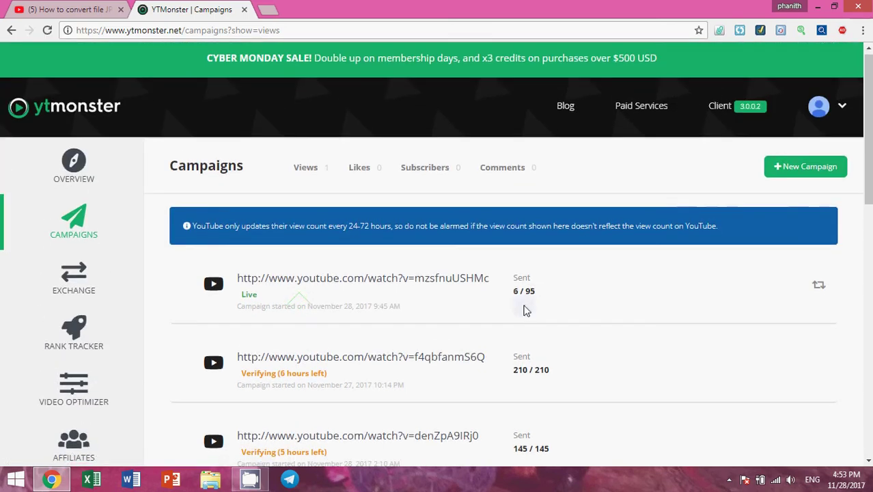
scroll(478, 294, "down", 1)
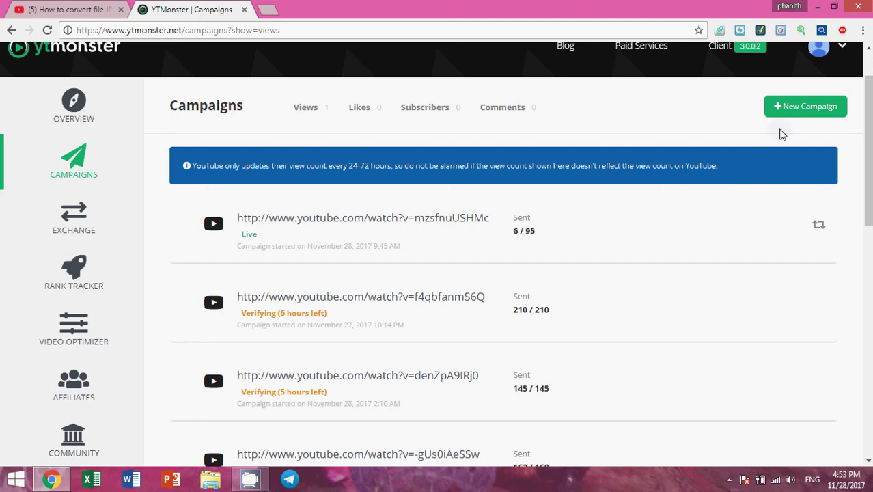
double_click(539, 309)
left_click(550, 310)
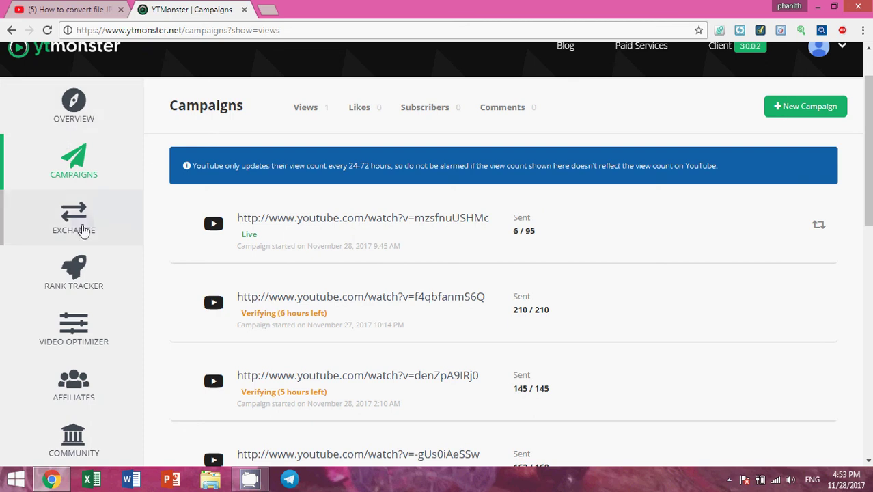
left_click(115, 159)
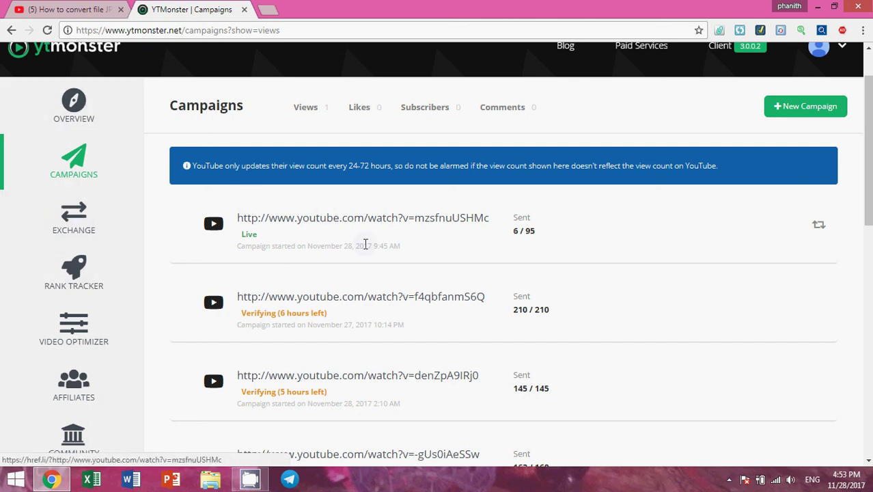
scroll(447, 359, "down", 3)
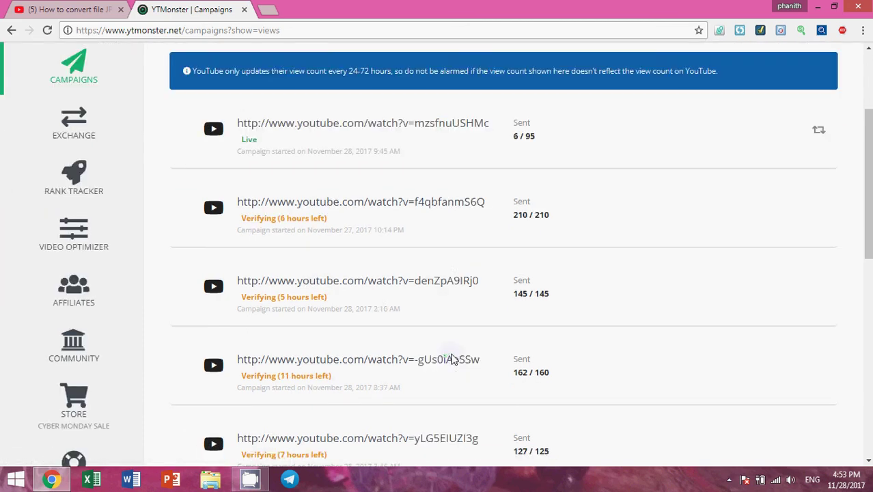
scroll(533, 417, "down", 2)
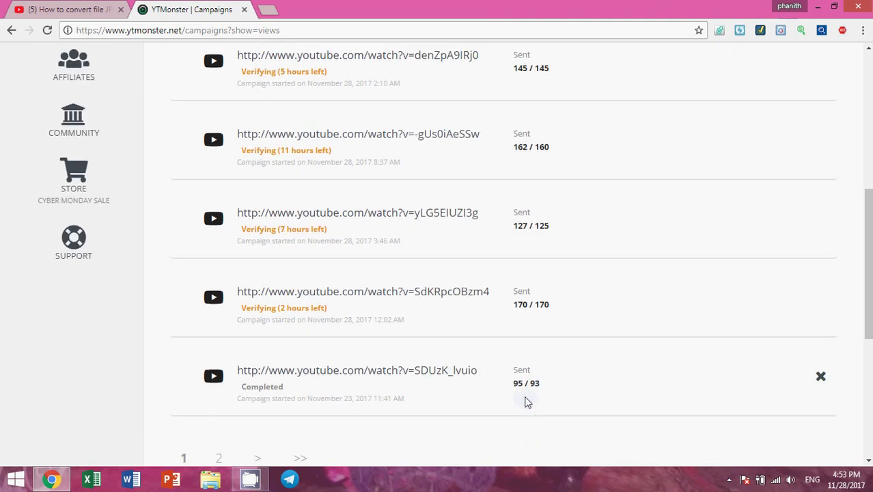
scroll(526, 400, "up", 2)
scroll(536, 387, "up", 2)
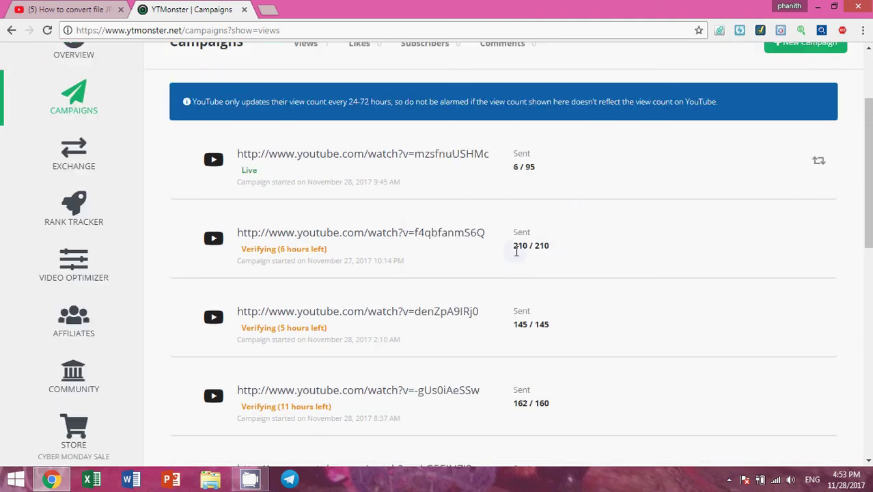
scroll(503, 256, "up", 2)
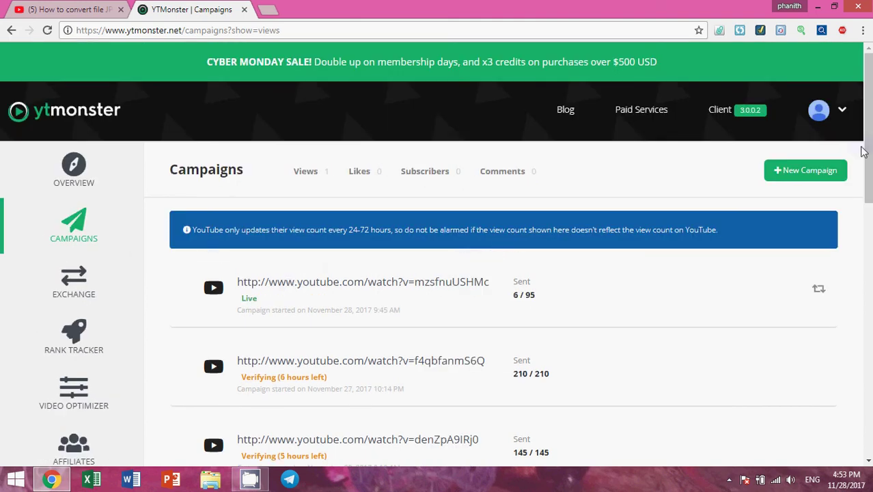
Open a new campaign form and look over its URL, type, view length and amount fields.
left_click(799, 171)
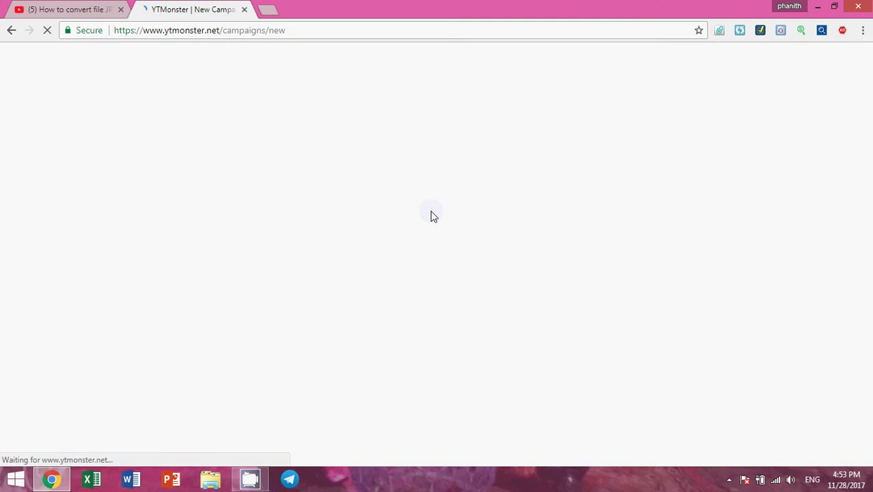
scroll(265, 319, "down", 2)
scroll(267, 304, "up", 1)
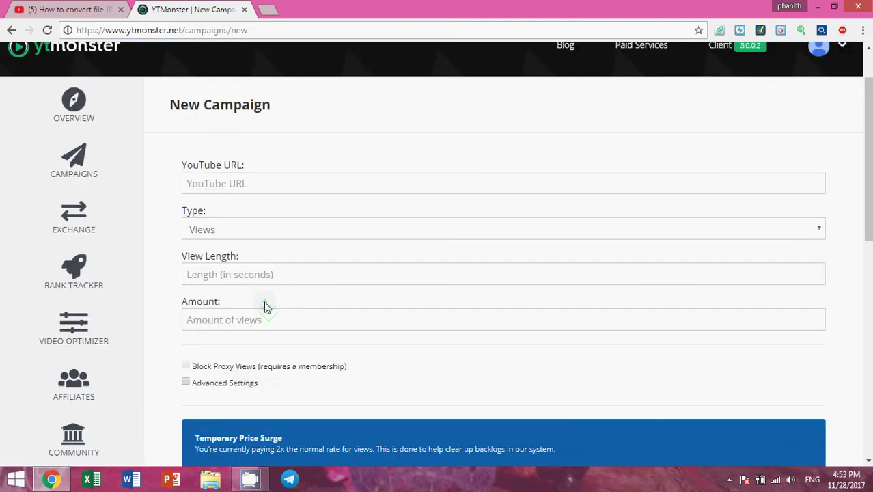
scroll(266, 307, "up", 1)
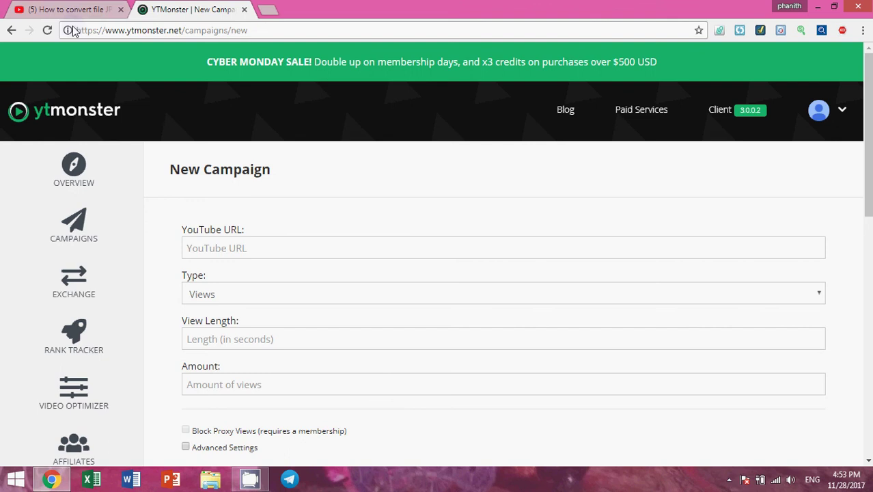
Copy the web address of the YouTube video "How to convert file JPEG to Microsoft Word easy 100% 2017", leaving the video paused.
left_click(94, 12)
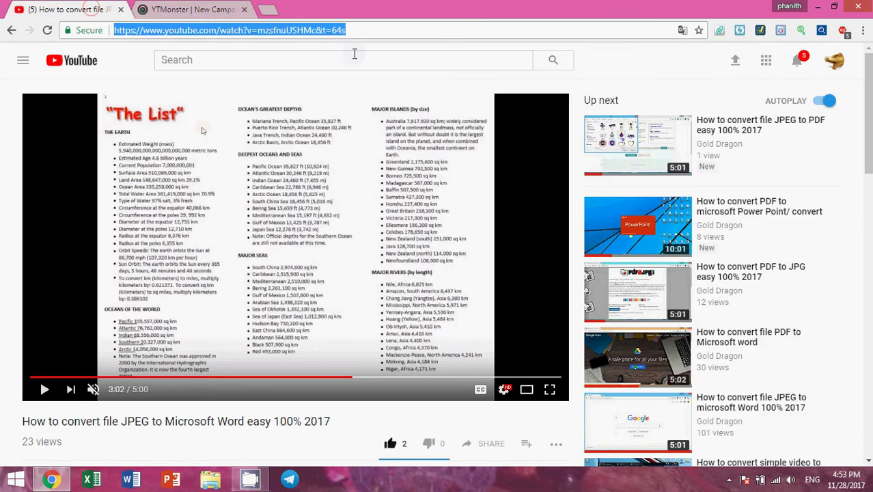
left_click(272, 271)
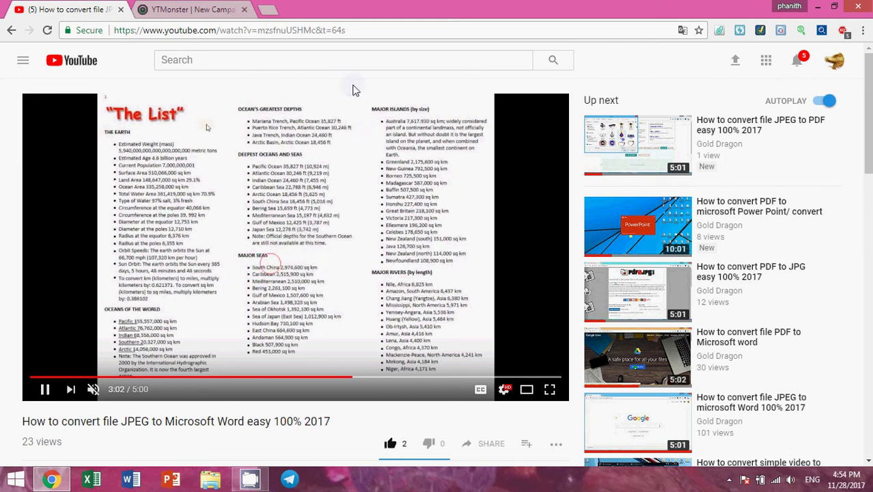
key("space")
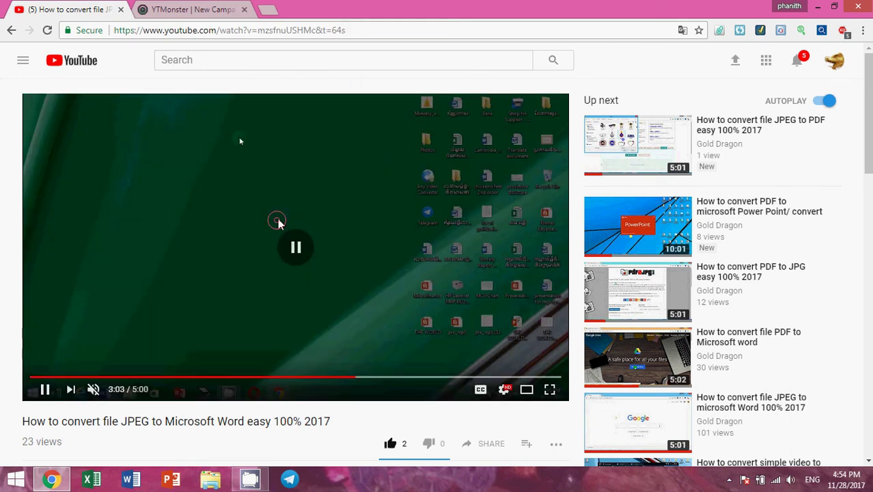
left_click_drag(350, 30, 157, 55)
key("ctrl+c")
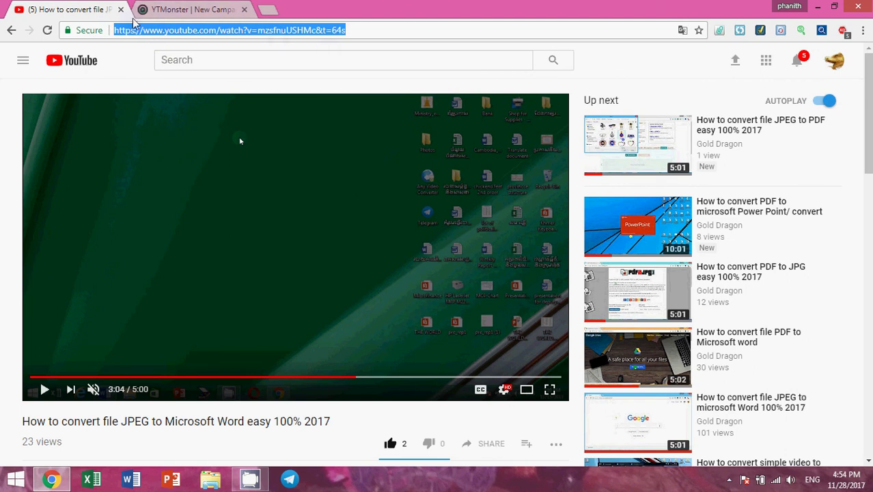
Enter the copied video address as the YouTube URL in the YTMonster new campaign form and choose Views as the type.
left_click(178, 9)
left_click(250, 247)
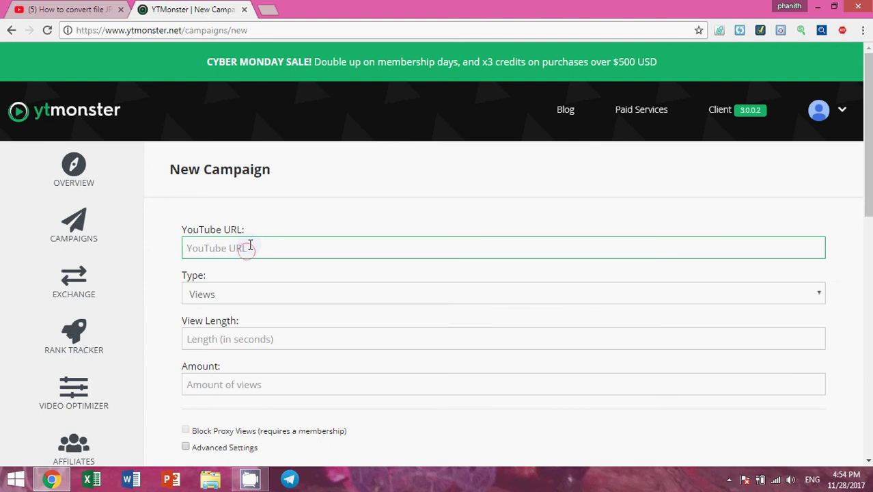
key("ctrl+v")
scroll(270, 254, "down", 1)
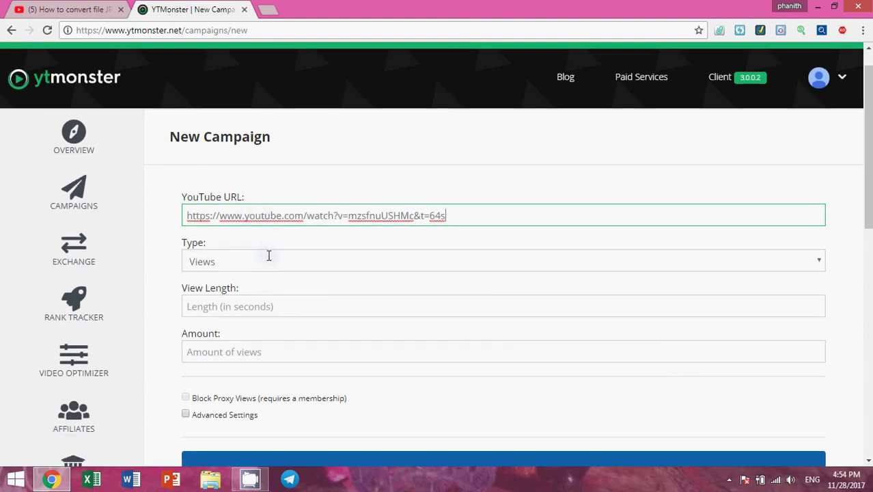
left_click(211, 232)
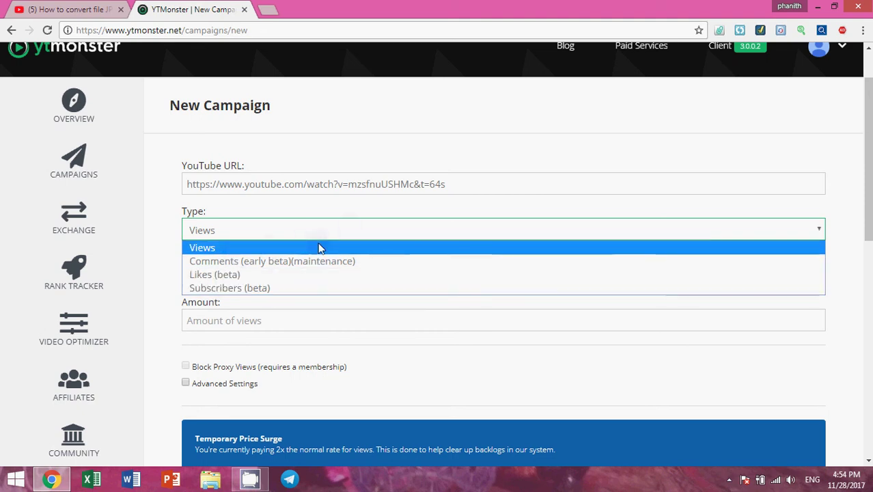
left_click(235, 249)
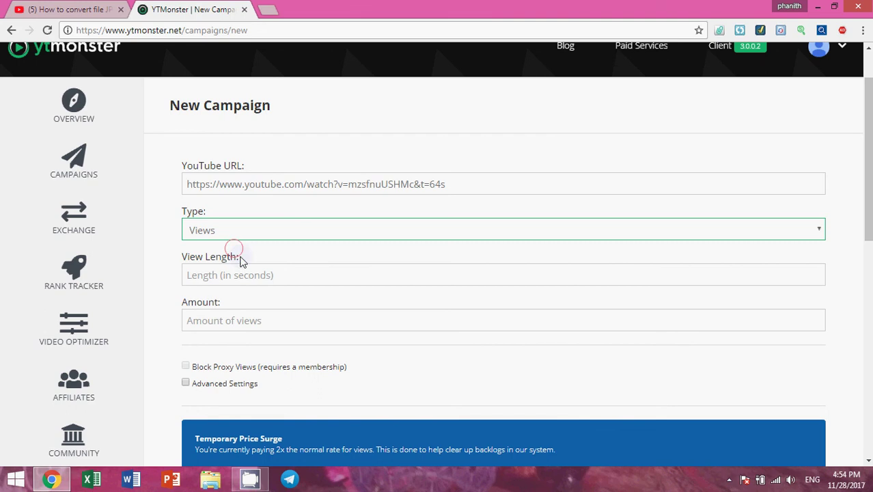
scroll(240, 261, "down", 1)
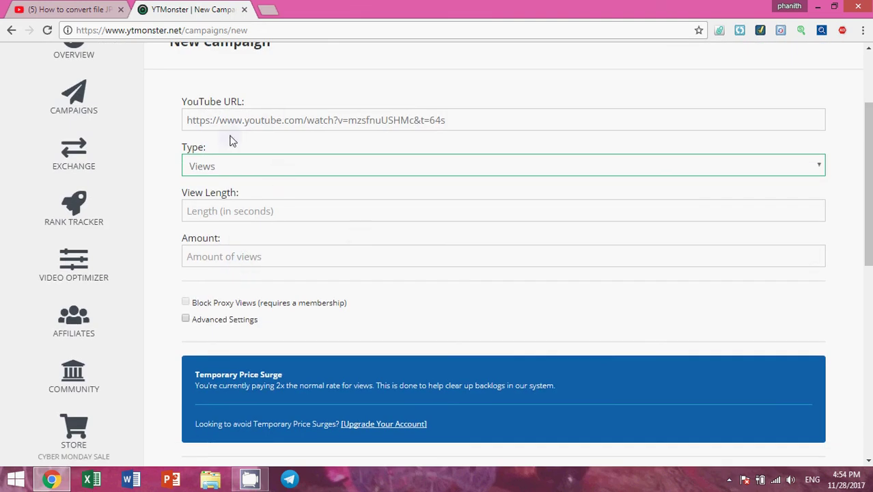
Set the campaign's view length to 20 seconds.
left_click(210, 217)
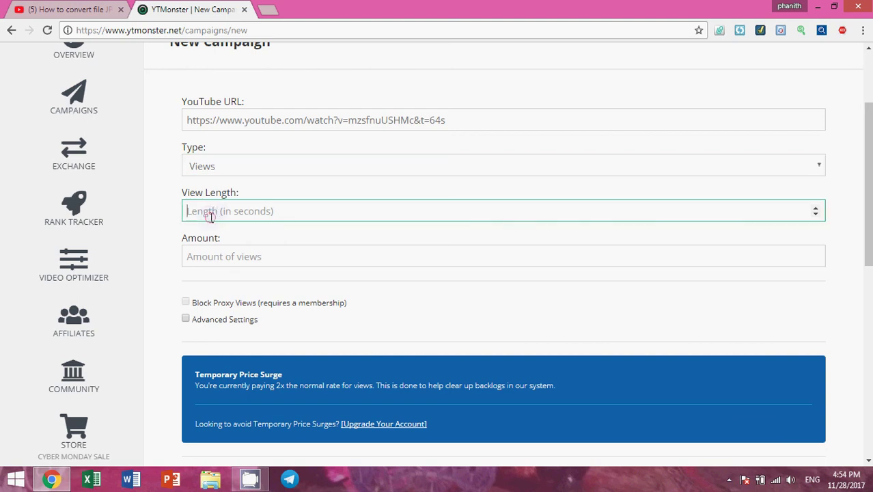
type("15")
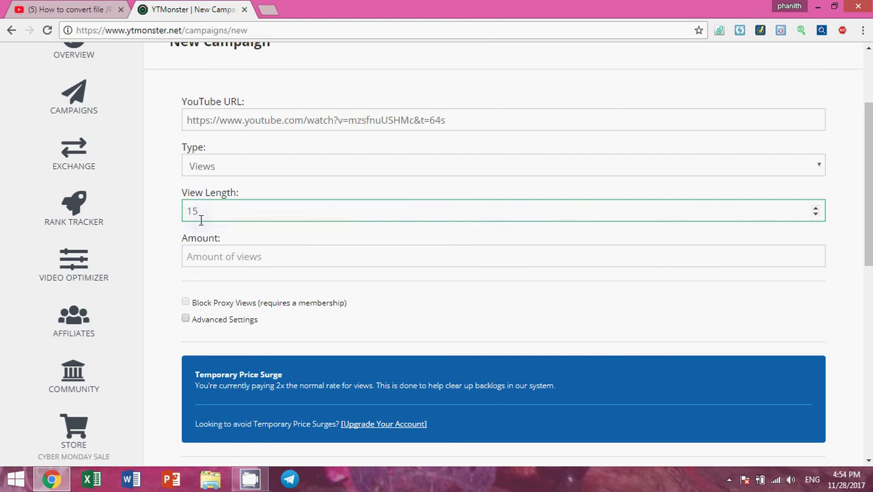
key("BackSpace")
key("BackSpace")
type("20")
key("BackSpace")
key("BackSpace")
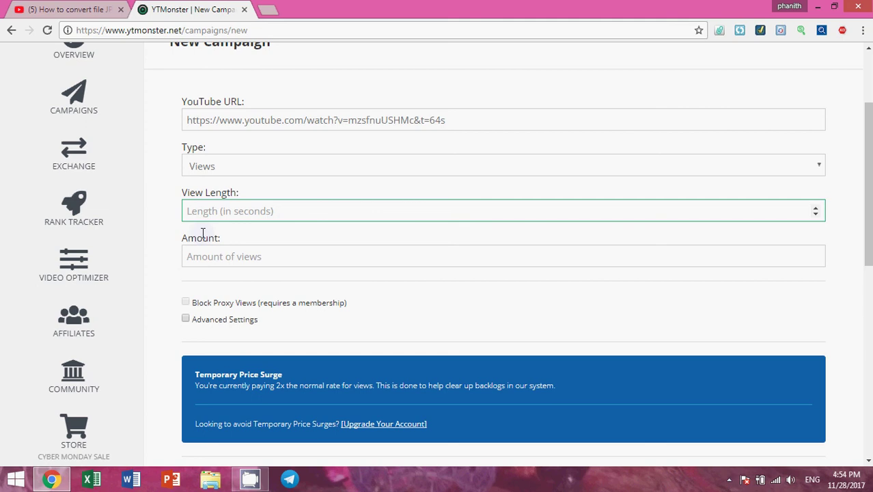
type("2")
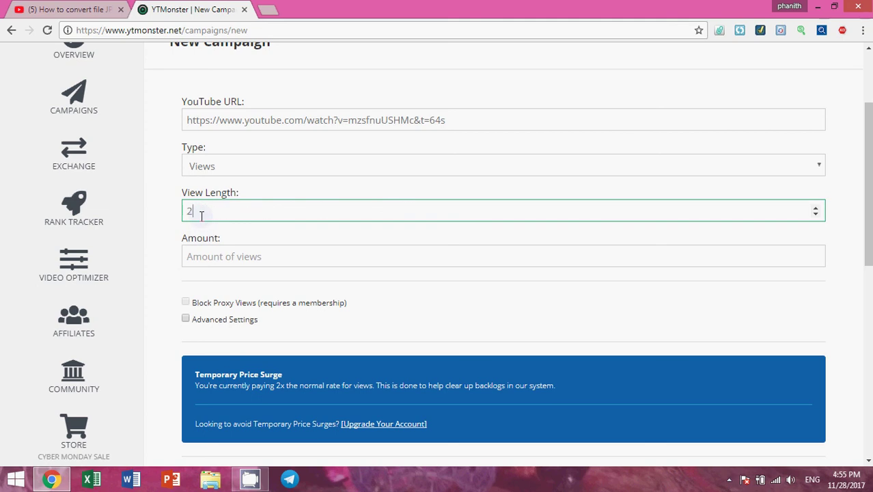
type("0")
Set the campaign's amount to 100 views and apply it so that the total cost is recalculated.
left_click(197, 256)
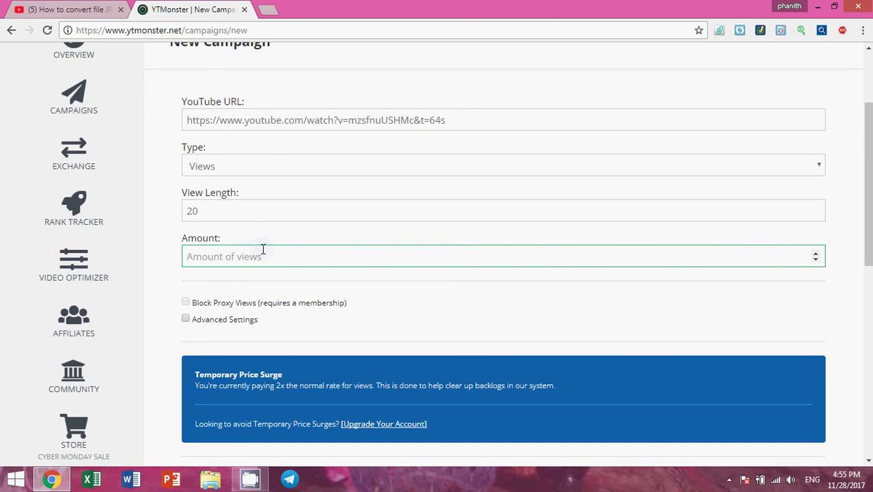
type("100")
scroll(273, 309, "down", 2)
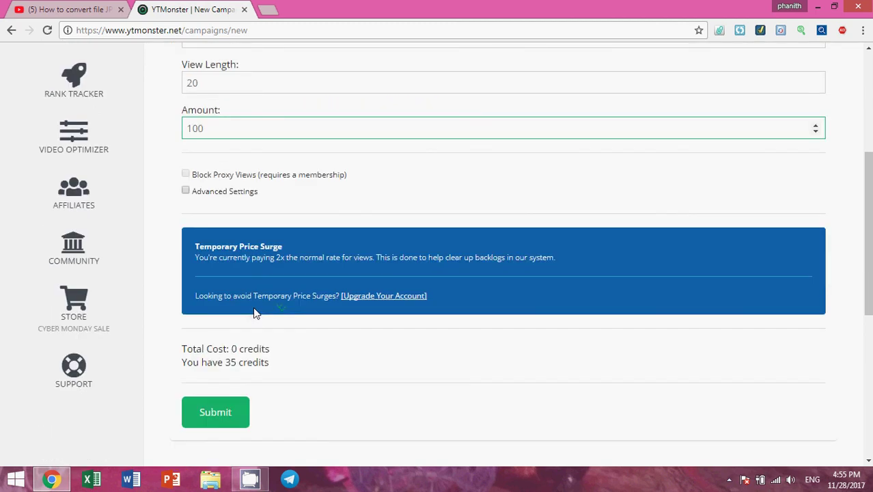
left_click(287, 365)
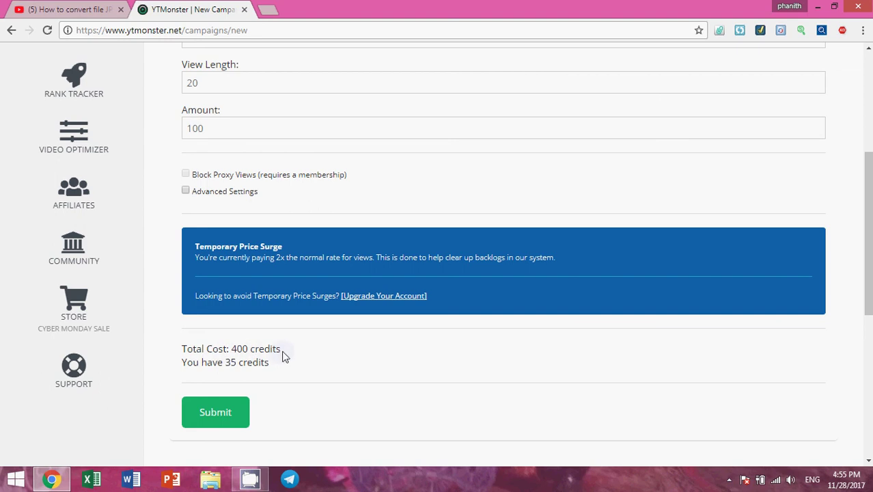
Compare the campaign's total cost with the available credits and check the form's entries without submitting it.
left_click_drag(278, 348, 227, 346)
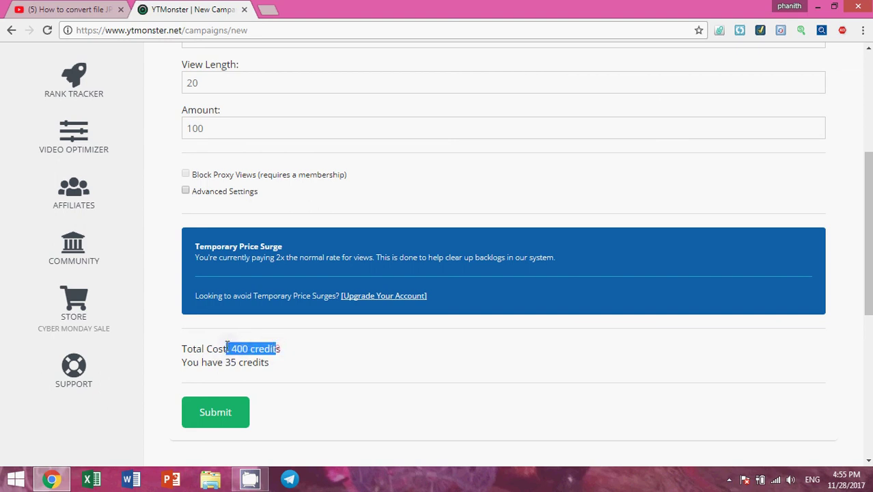
left_click(242, 362)
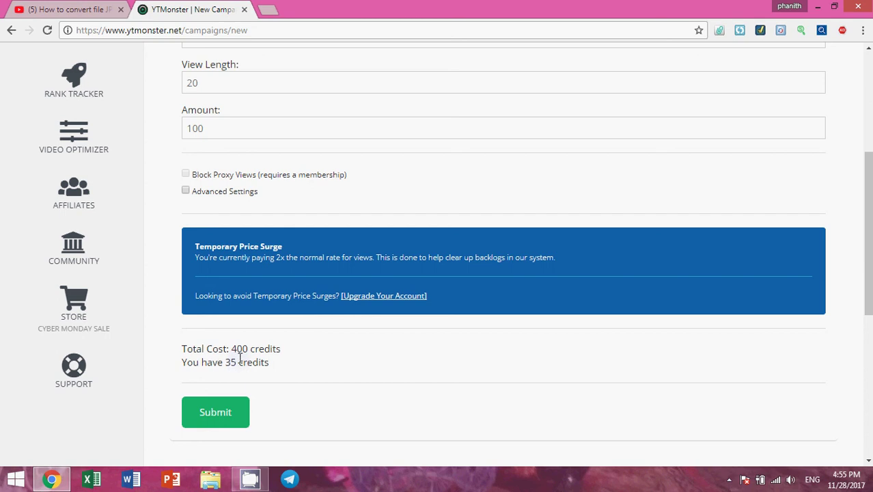
left_click(232, 349)
left_click_drag(232, 349, 265, 351)
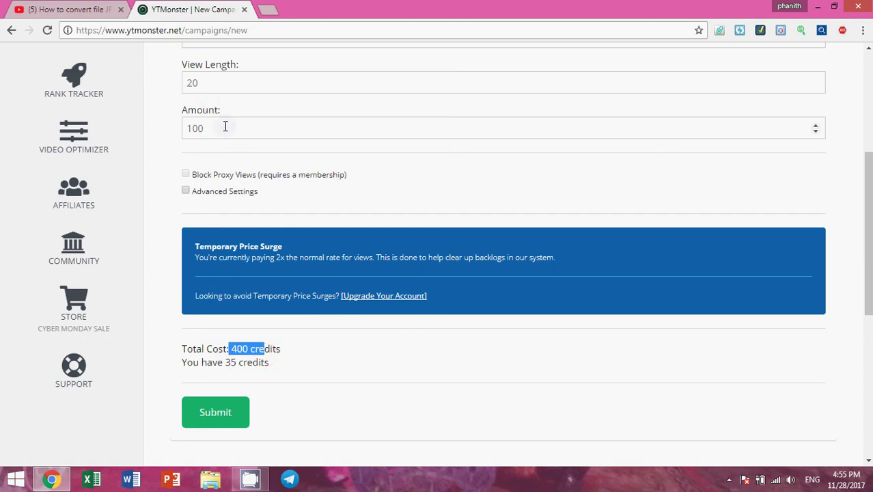
scroll(268, 319, "up", 2)
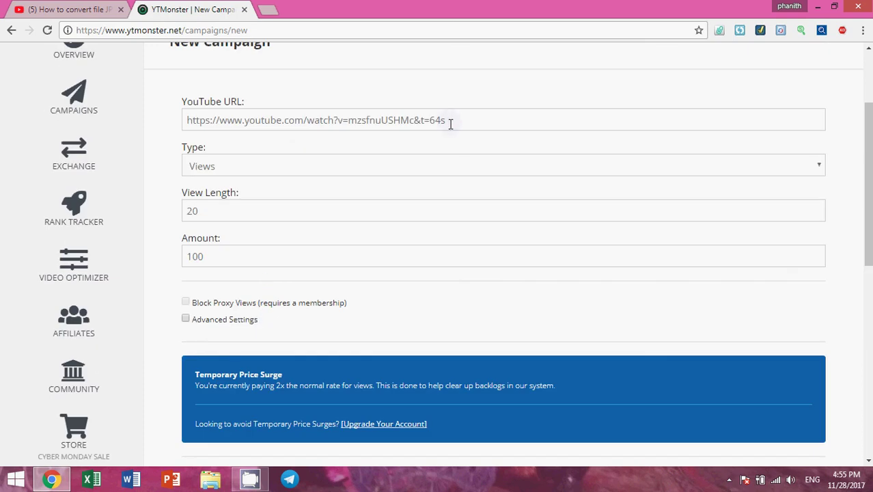
scroll(453, 121, "down", 3)
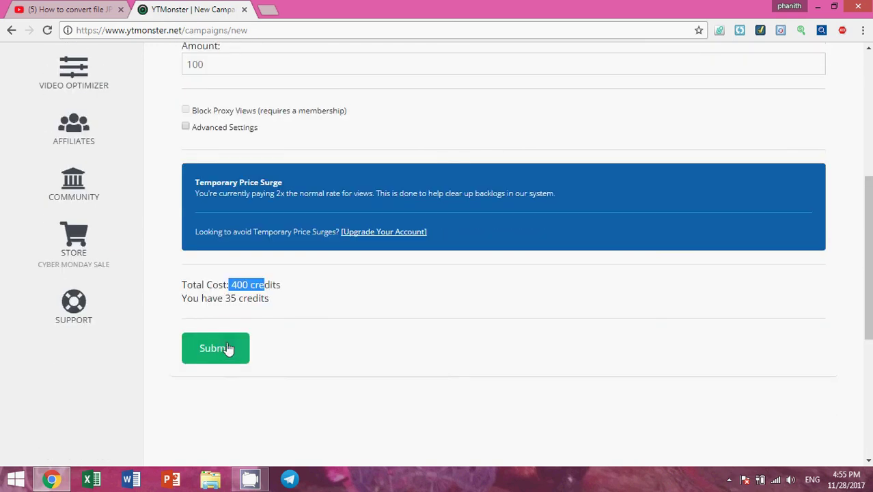
scroll(271, 378, "up", 3)
scroll(86, 119, "up", 2)
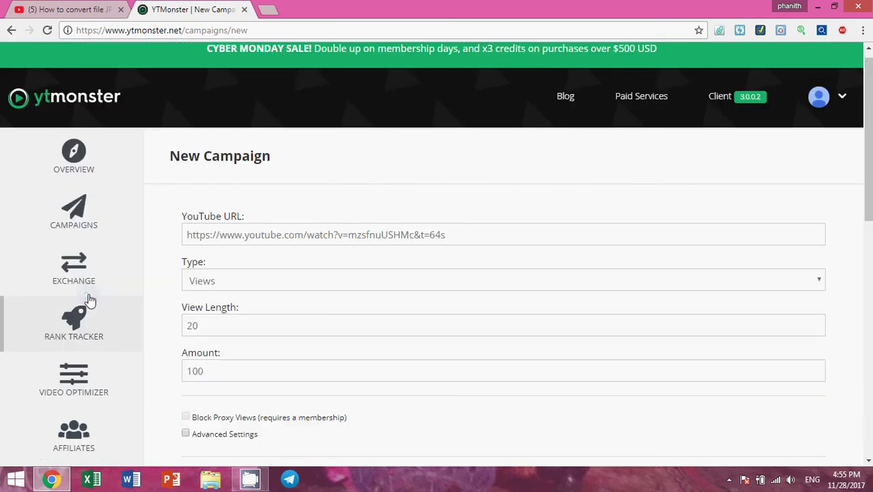
Return to the campaigns list and examine the status and sent views of the live, verifying and completed campaigns.
left_click(88, 231)
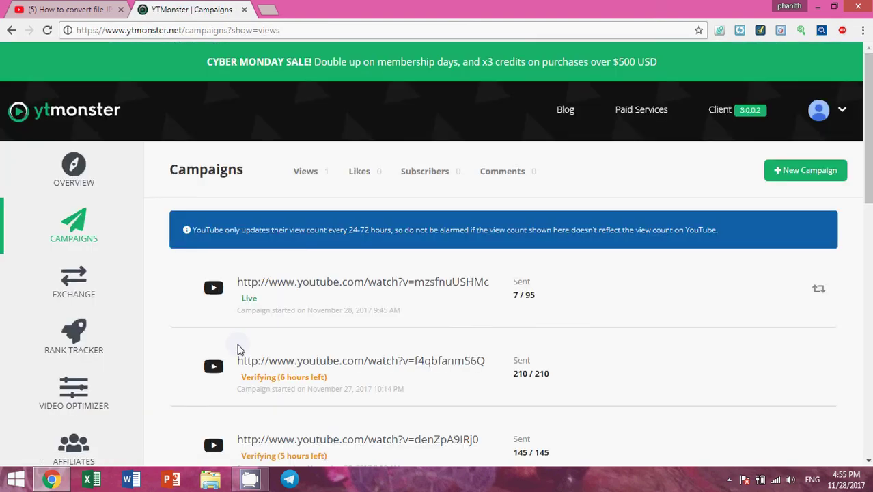
left_click_drag(241, 298, 270, 301)
left_click(270, 300)
scroll(235, 320, "down", 8)
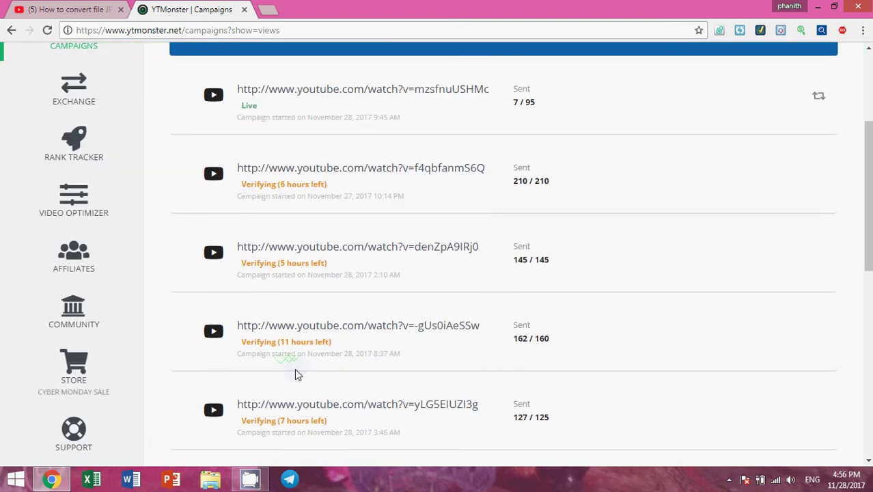
scroll(287, 334, "up", 2)
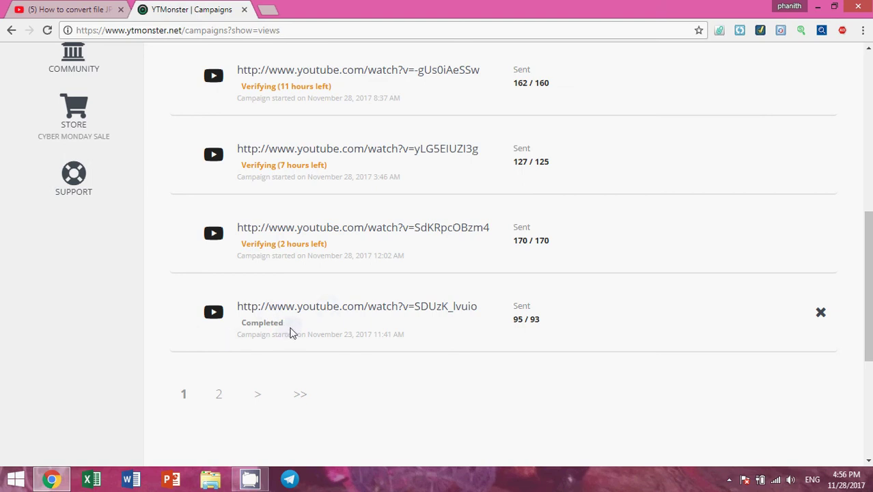
scroll(311, 315, "up", 3)
scroll(306, 344, "up", 4)
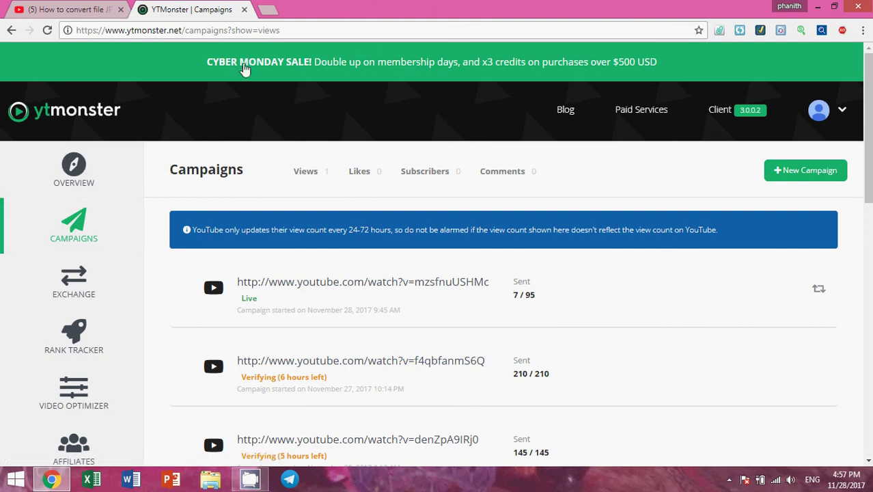
Close the YTMonster and YouTube pages to exit the browser.
left_click(245, 9)
left_click(122, 10)
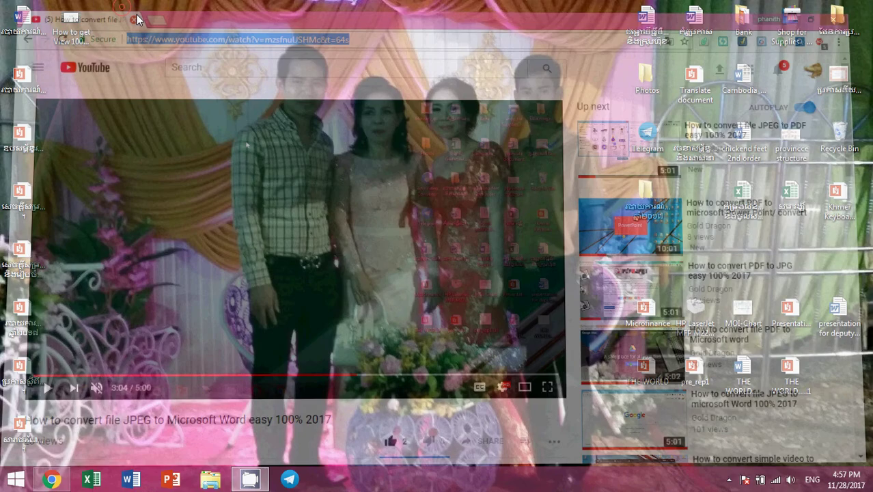